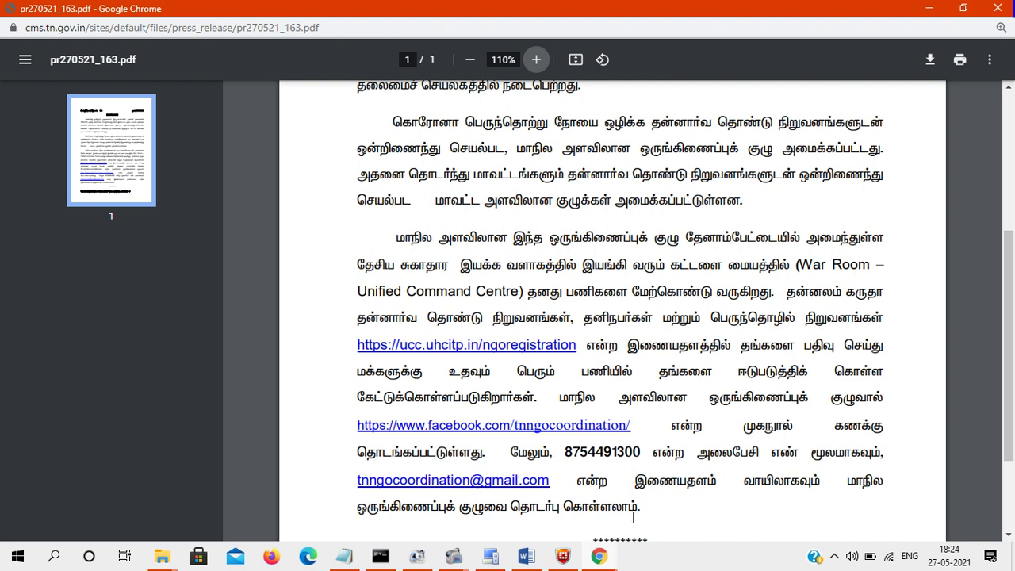
Switch from the press release PDF to the main browser window, look at the TN NGO Coordination Facebook page, and return to the NGO Registration form
click(599, 556)
click(548, 511)
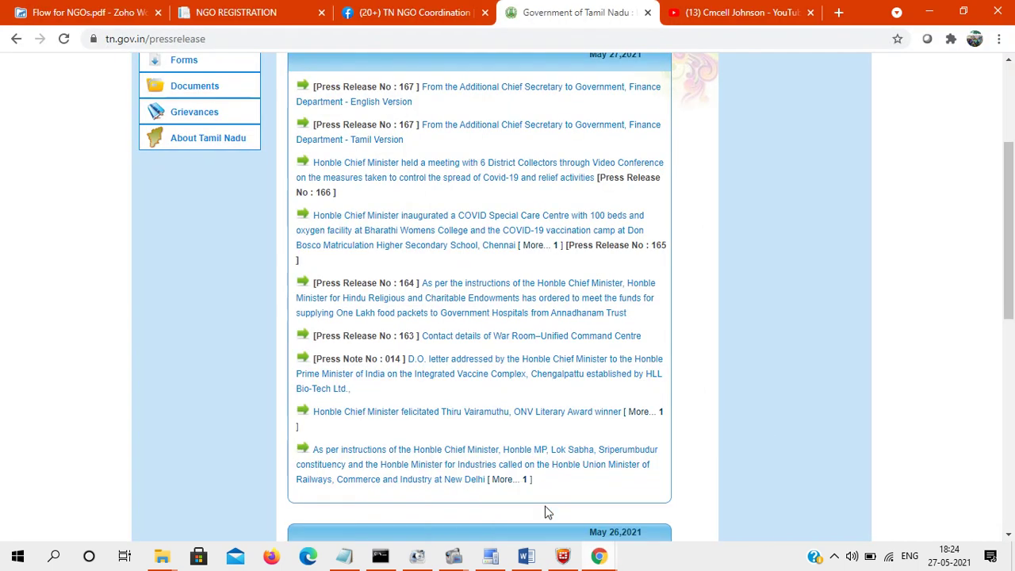
click(242, 10)
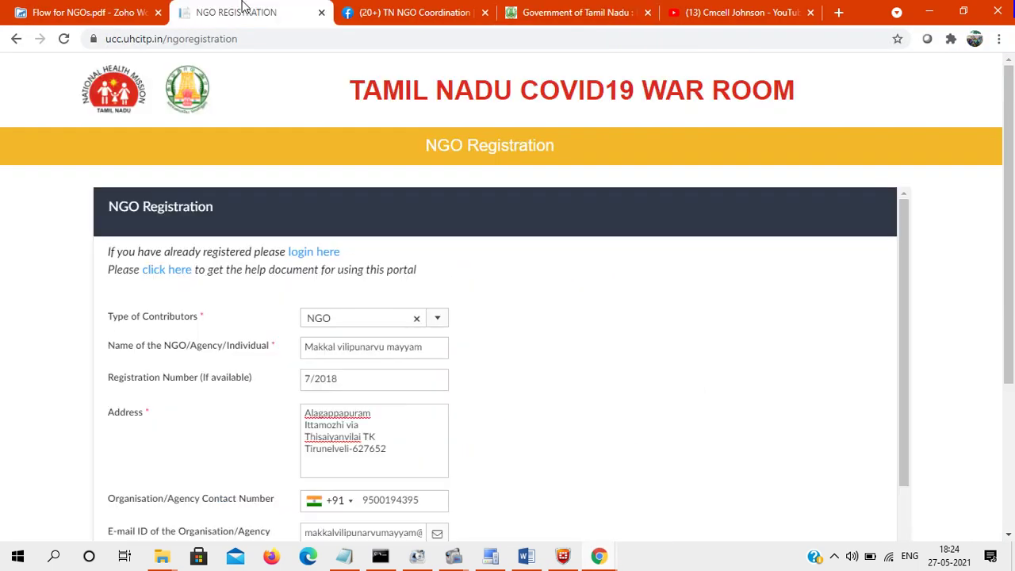
click(408, 8)
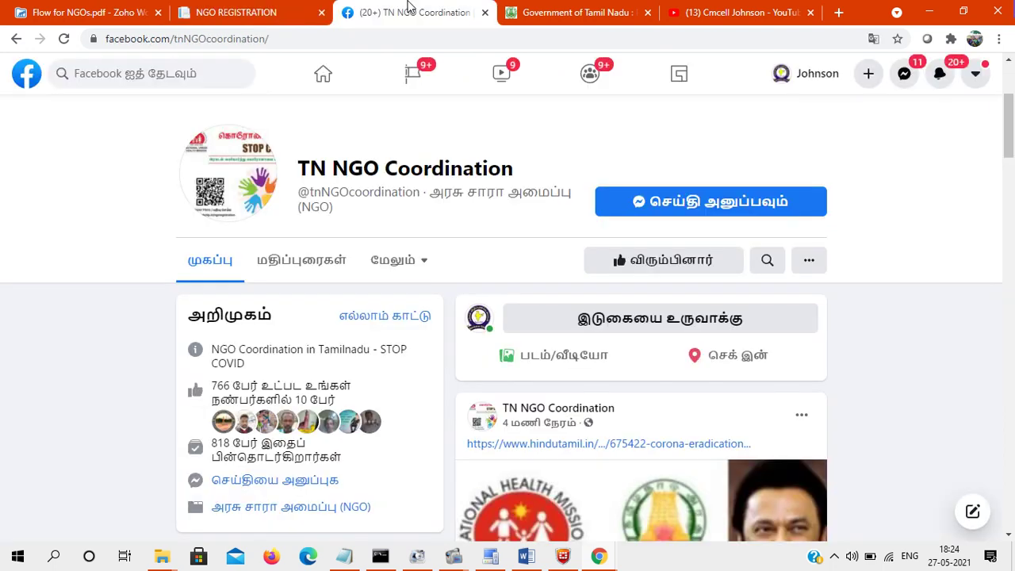
click(266, 7)
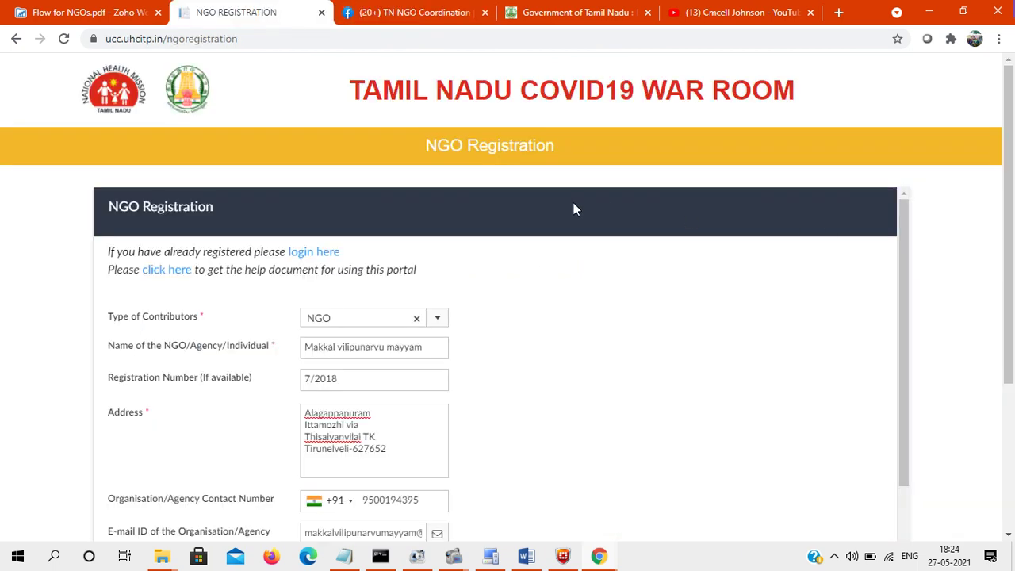
Clear the Type of Contributors selection and choose NGO from the available contributor types
click(413, 322)
click(372, 319)
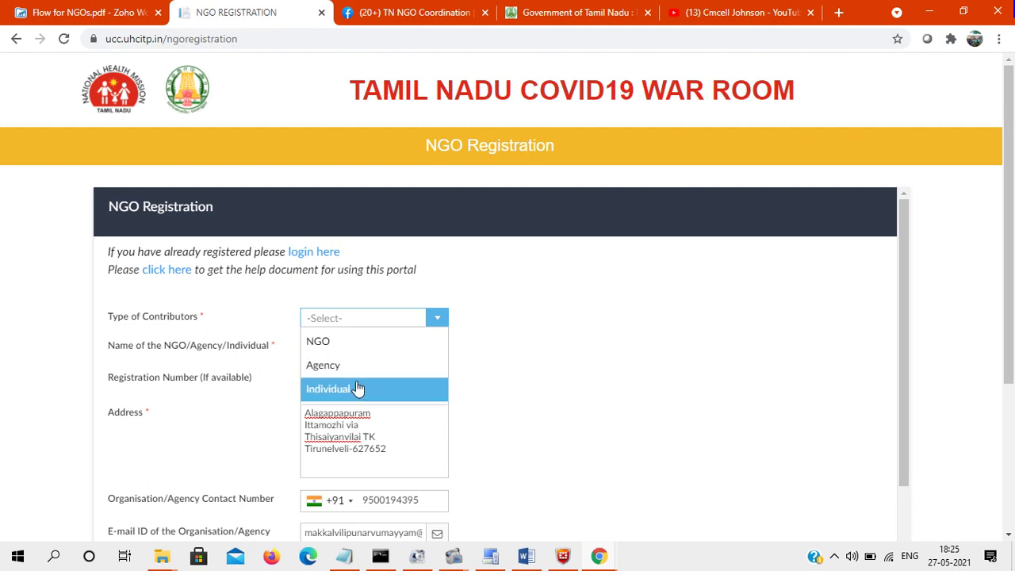
click(327, 343)
Review the organisation name, registration number and address fields of the NGO Registration form
scroll(899, 230, down, 1)
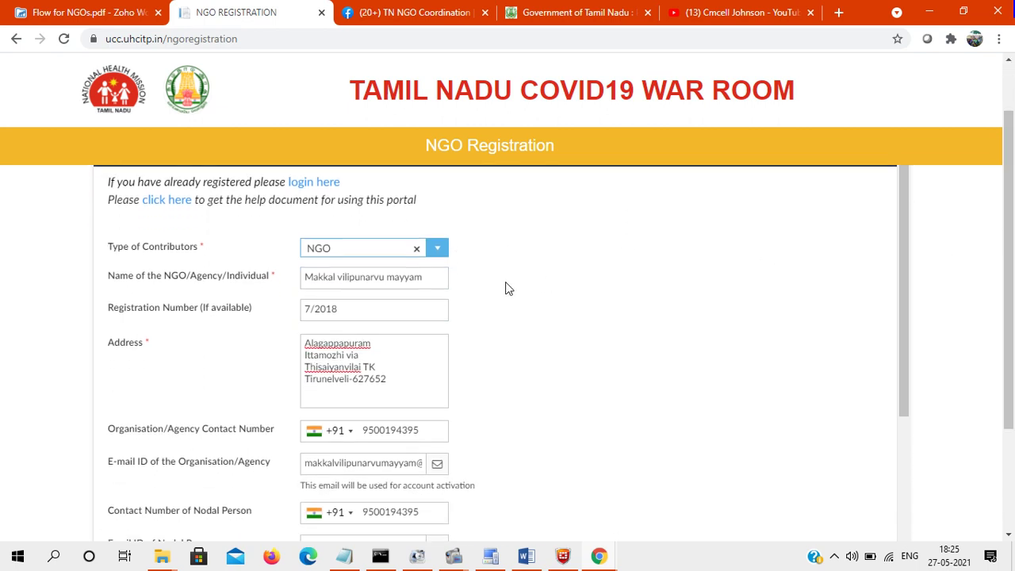
click(419, 287)
click(388, 298)
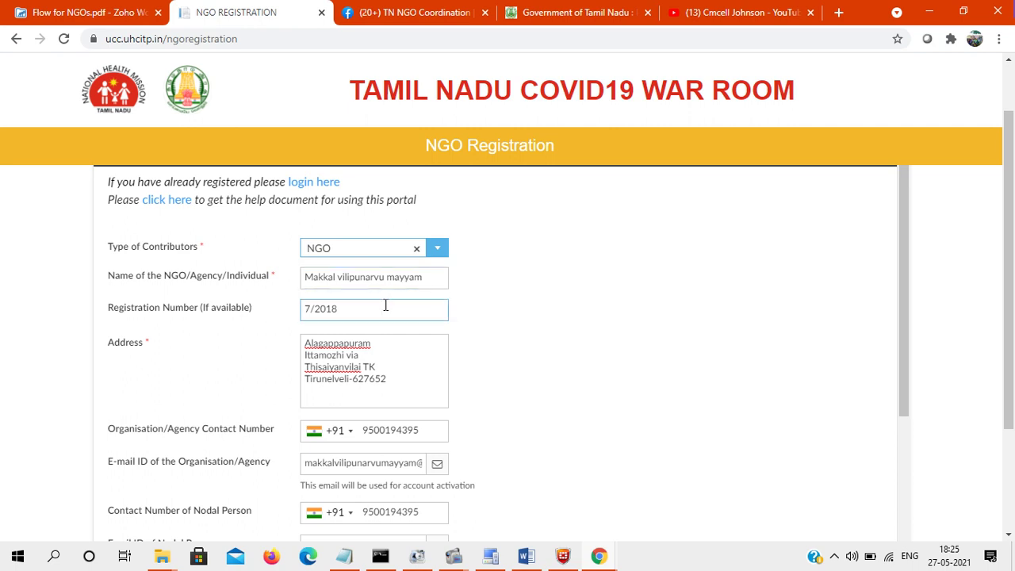
click(391, 357)
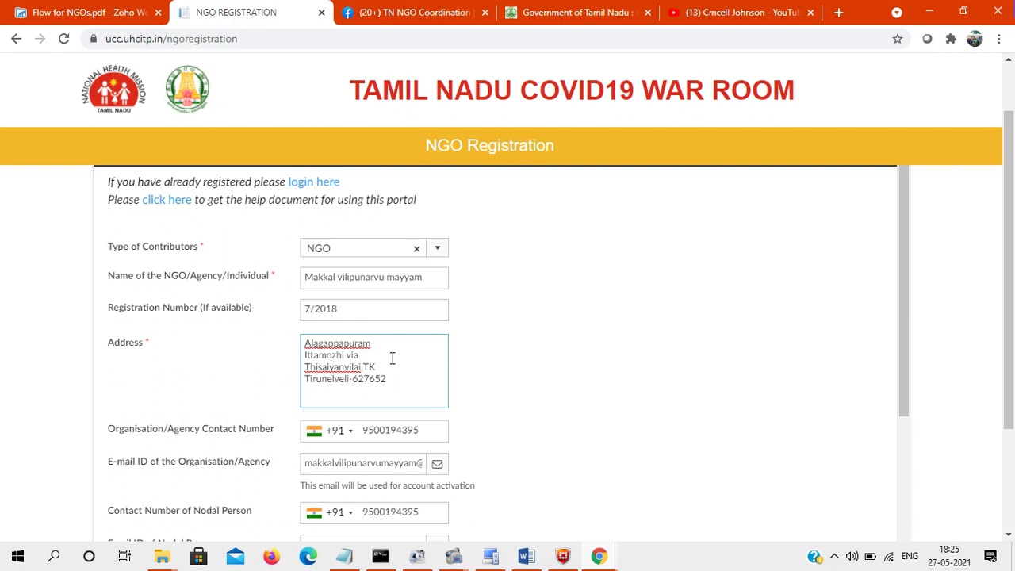
drag(904, 306, 906, 354)
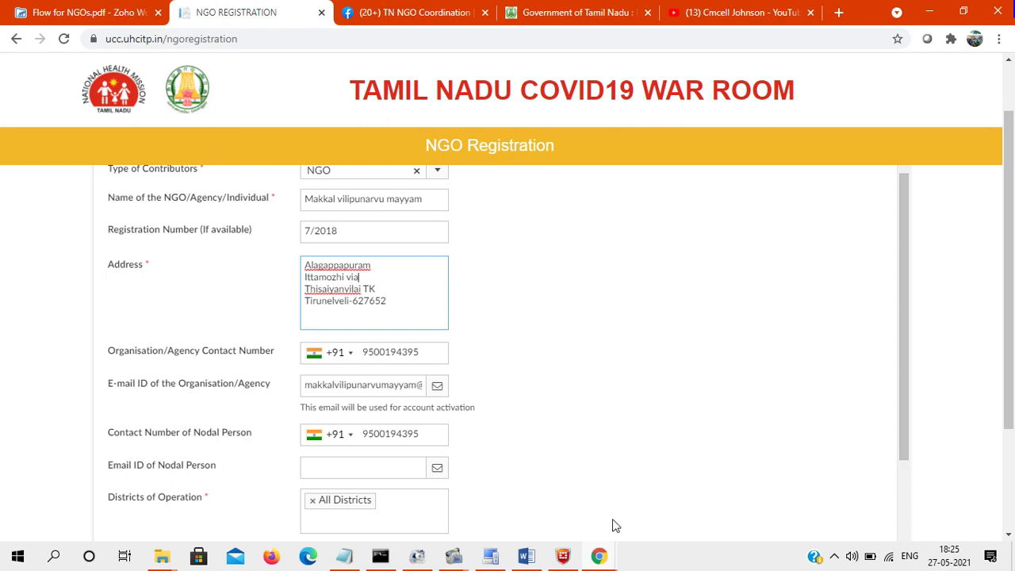
mouse_move(454, 555)
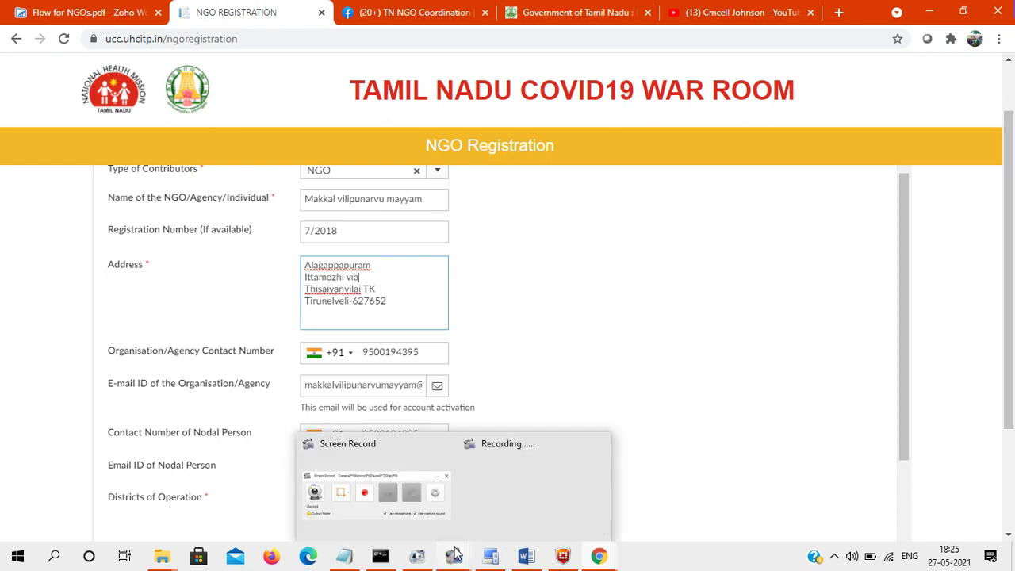
click(415, 503)
click(838, 170)
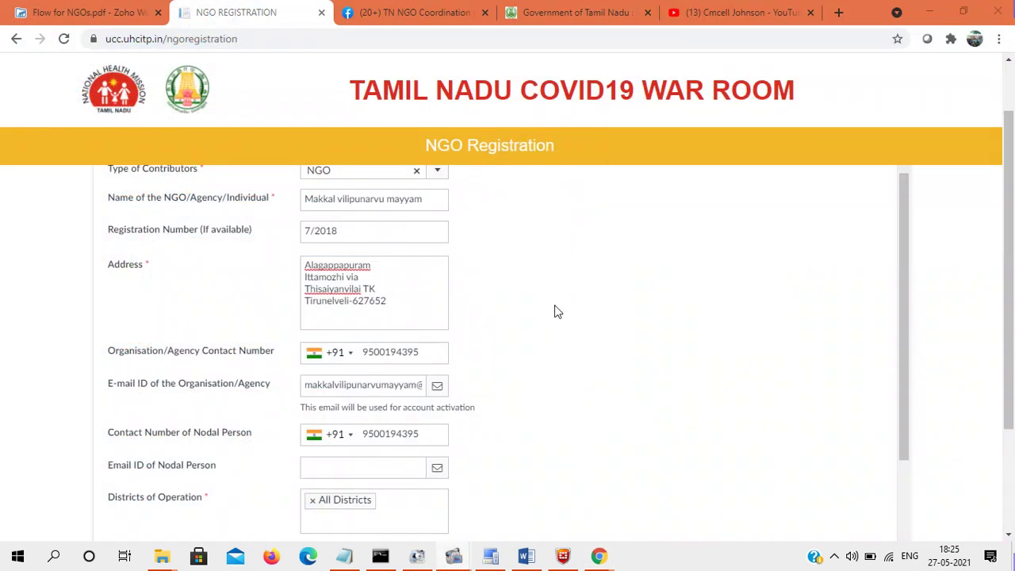
Review the organisation's contact number and e-mail fields and the nodal person's contact number and e-mail fields
click(414, 355)
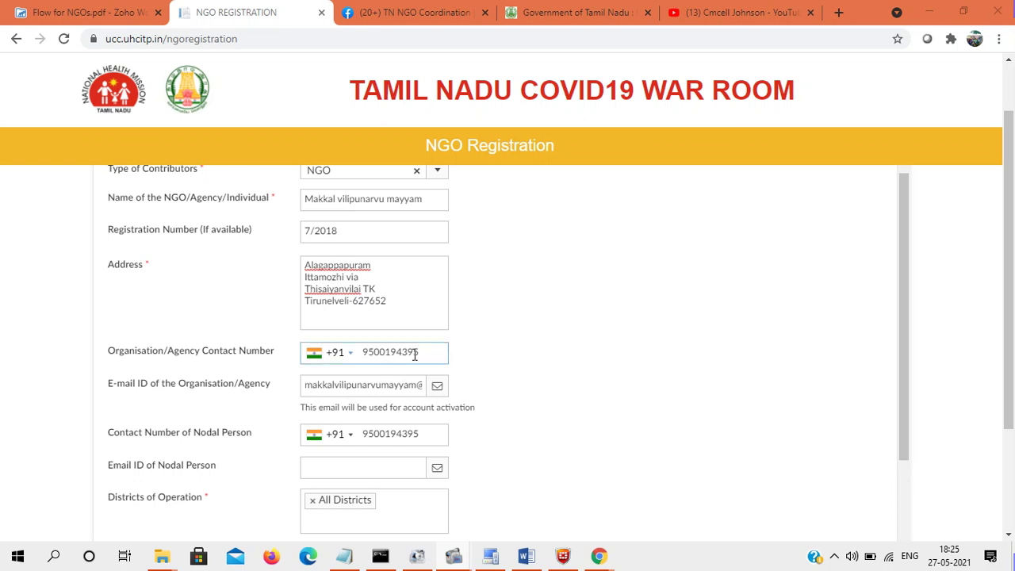
click(414, 354)
click(585, 328)
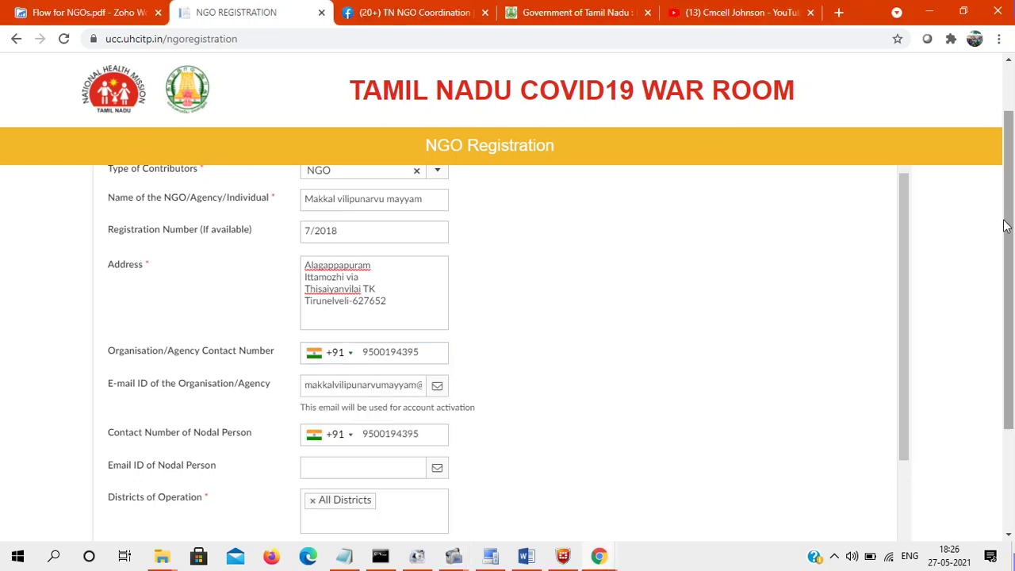
drag(901, 266, 907, 287)
click(361, 349)
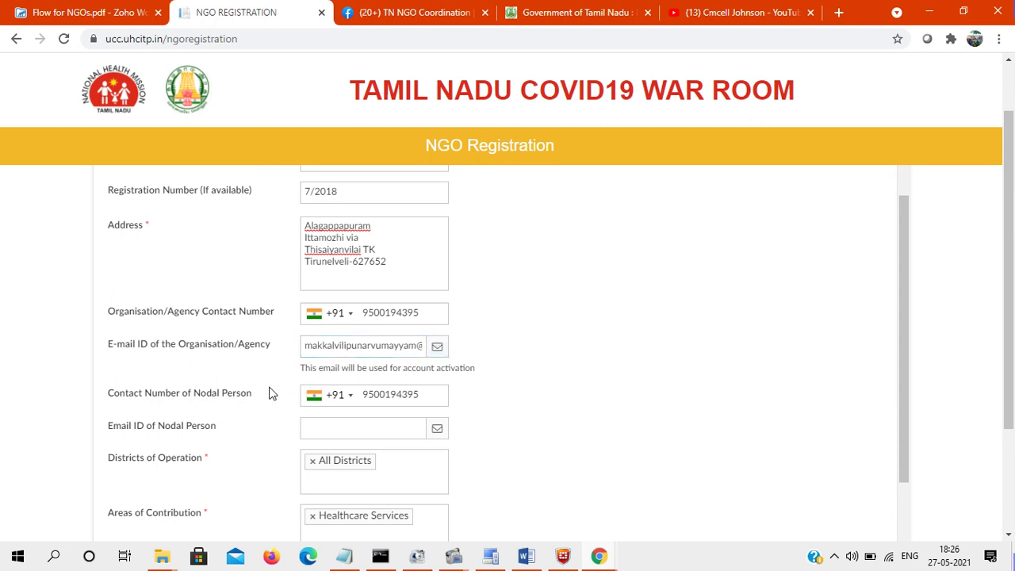
click(382, 396)
click(368, 428)
drag(1011, 263, 1012, 348)
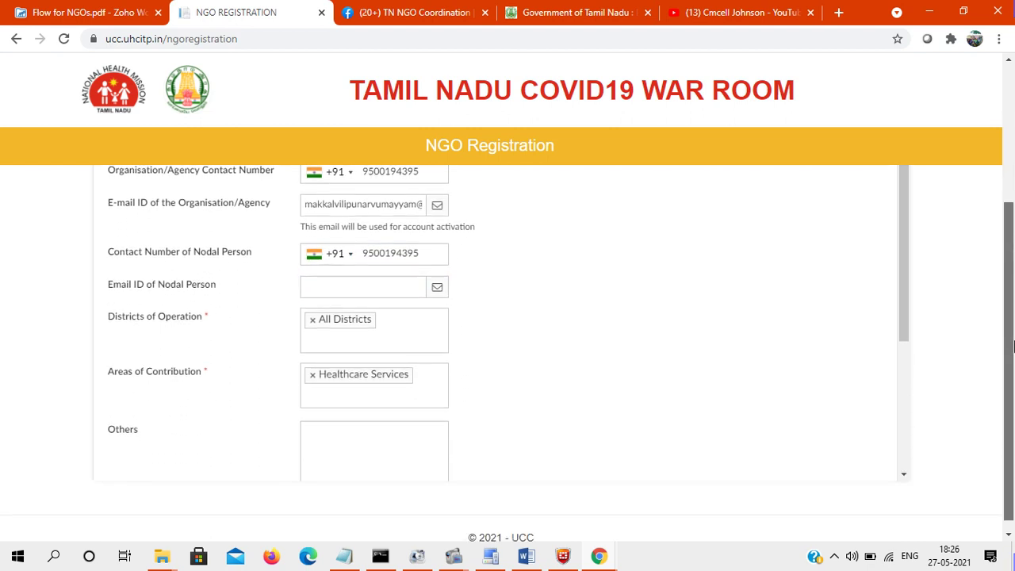
Clear the Districts of Operation entry and select All Districts from the district list
click(313, 319)
click(337, 319)
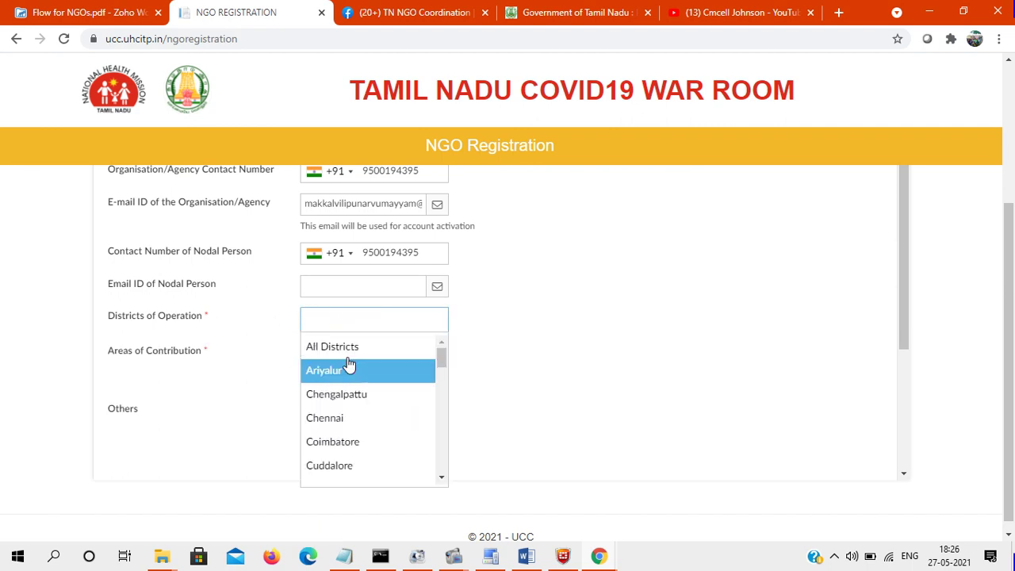
click(340, 351)
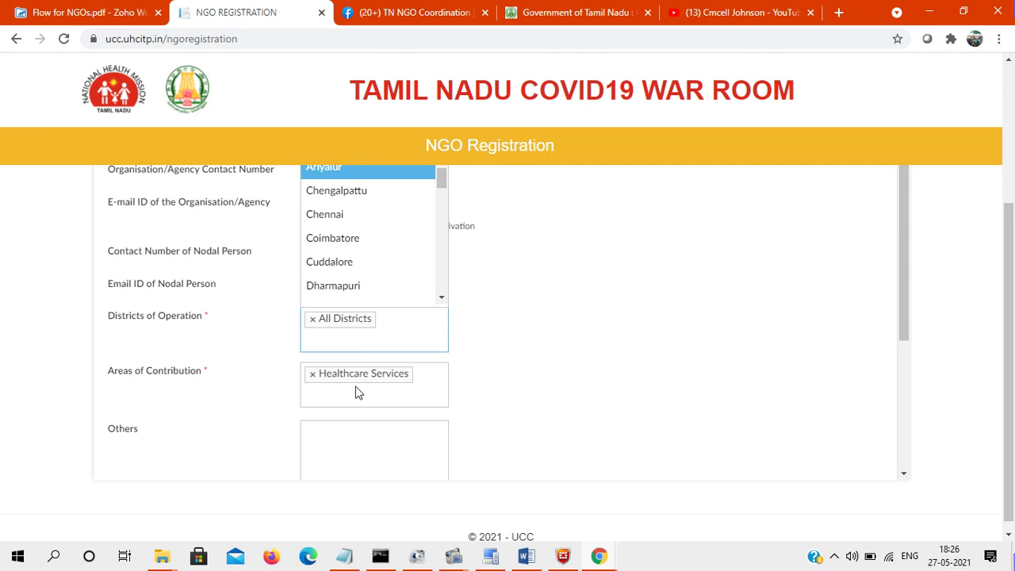
Clear the Areas of Contribution entry and select Healthcare Services from the list
click(314, 380)
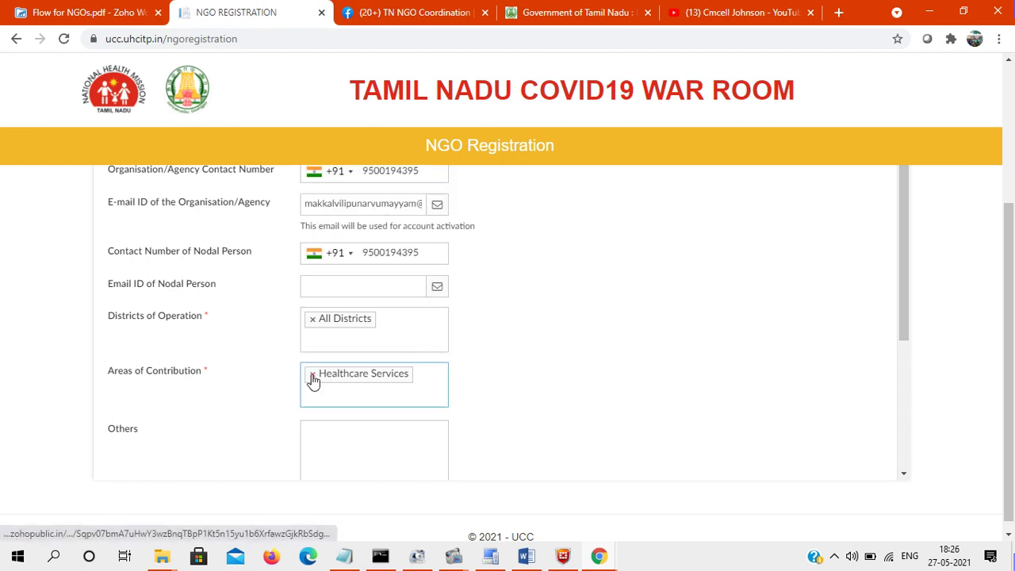
click(313, 374)
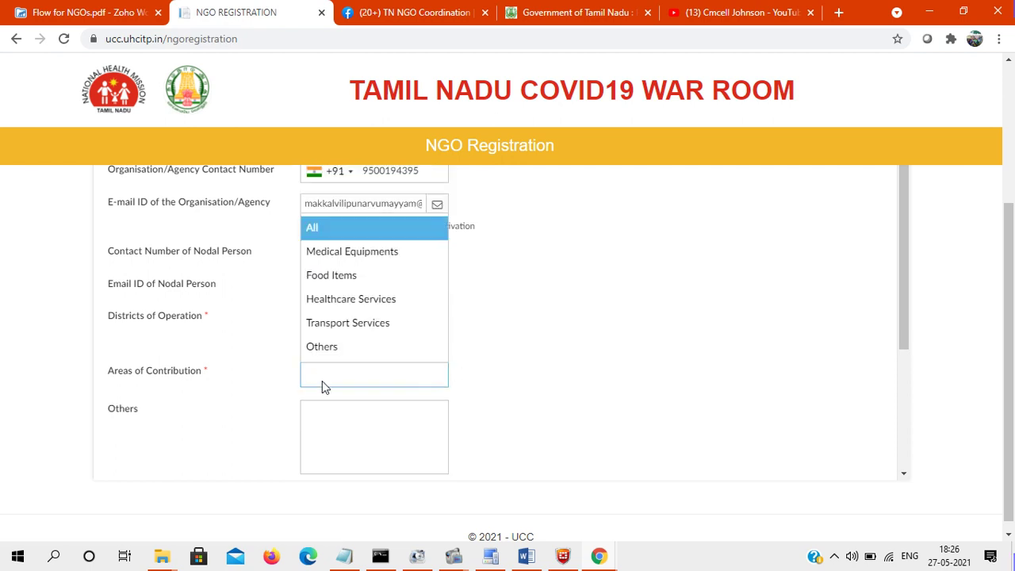
click(346, 299)
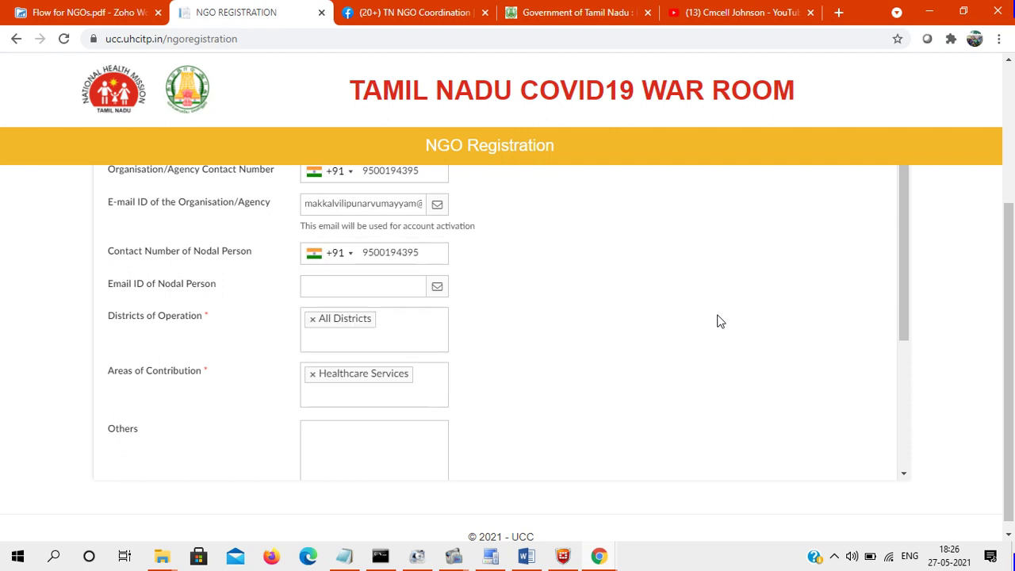
Check the Others, Remarks and Letter of Intent fields, glance at Flow for NGOs.pdf, and return to the start of the registration form
drag(901, 280, 910, 423)
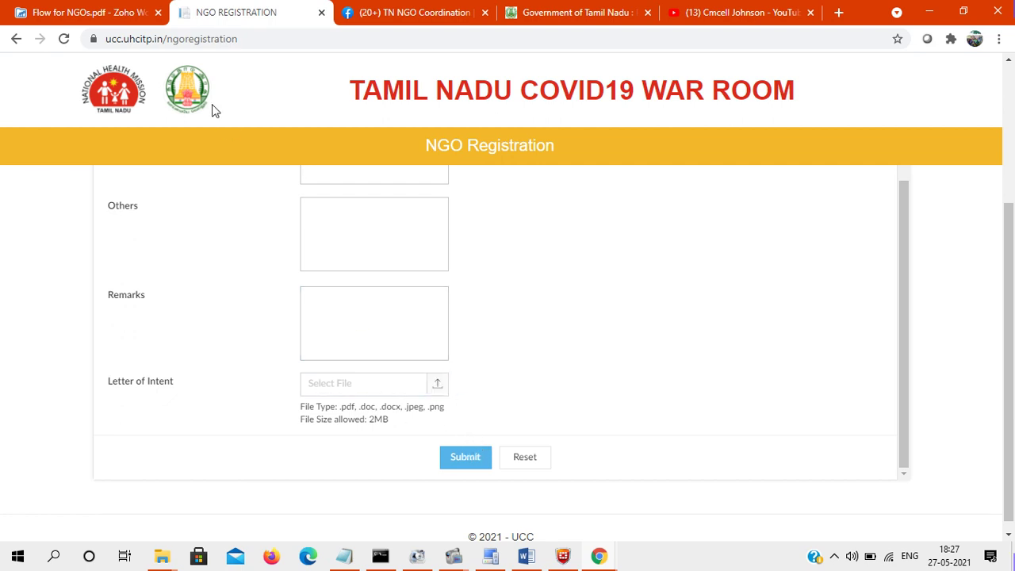
click(92, 10)
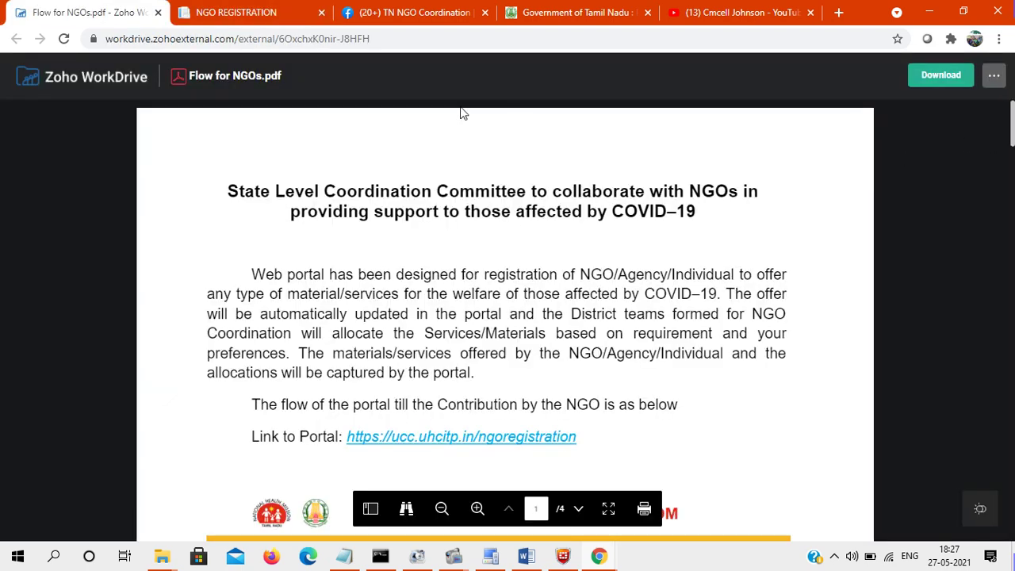
click(256, 6)
scroll(907, 277, up, 3)
drag(1013, 248, 1012, 119)
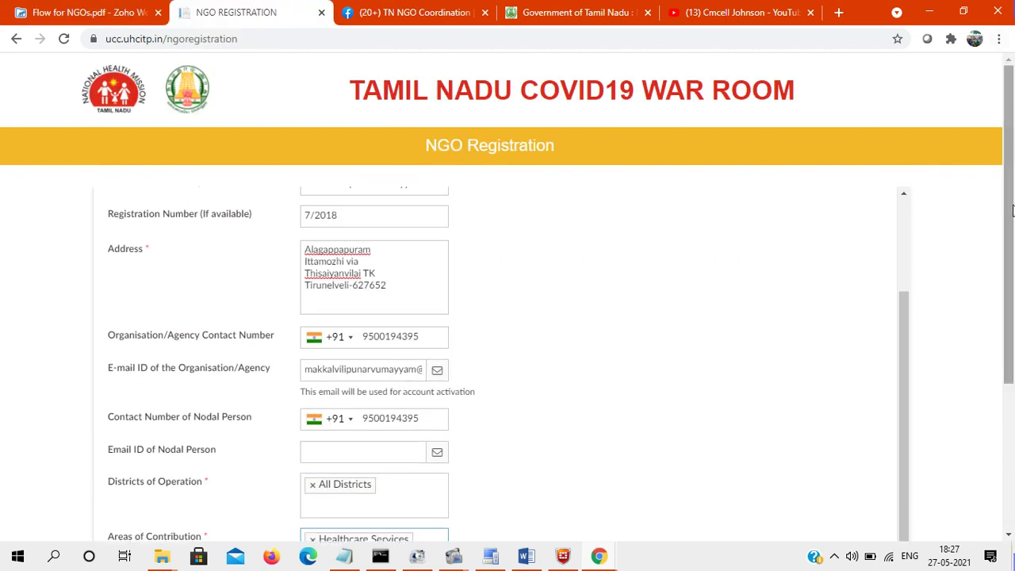
drag(906, 333, 907, 177)
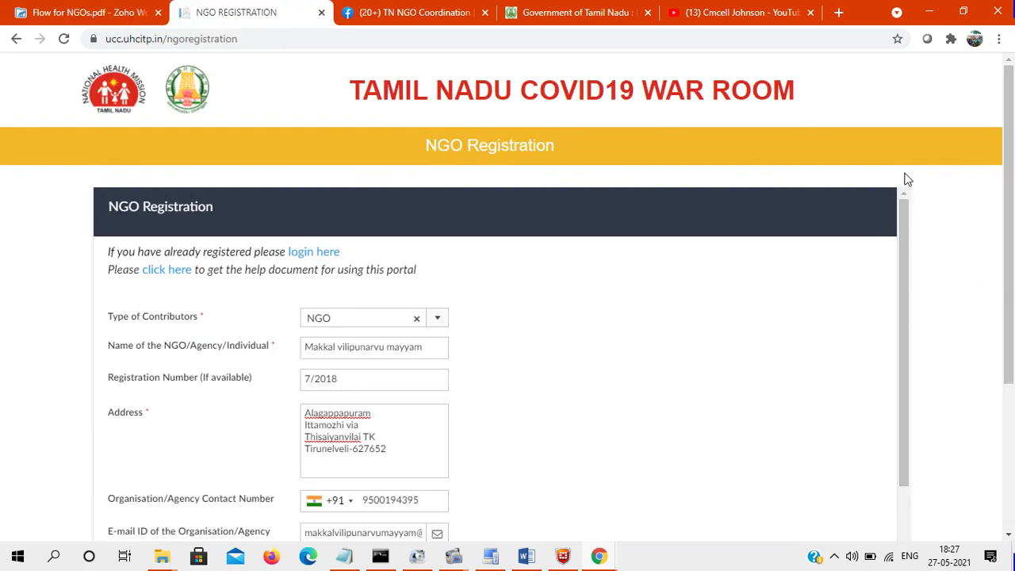
Open the portal's help document Flow for NGOs.pdf and read through its registration message, login, Create Contribution and user dashboard sections
click(163, 271)
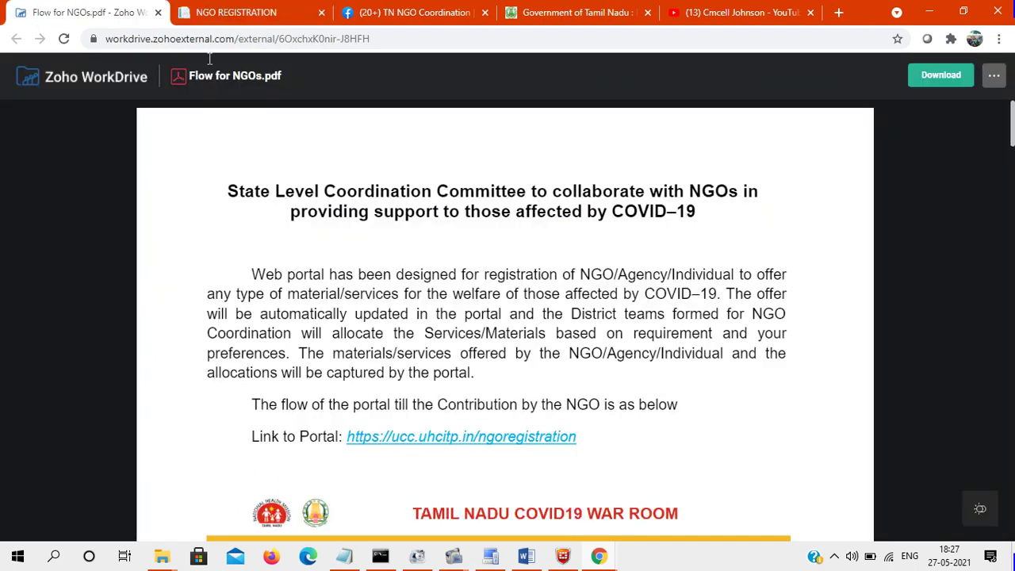
drag(1012, 133, 1012, 250)
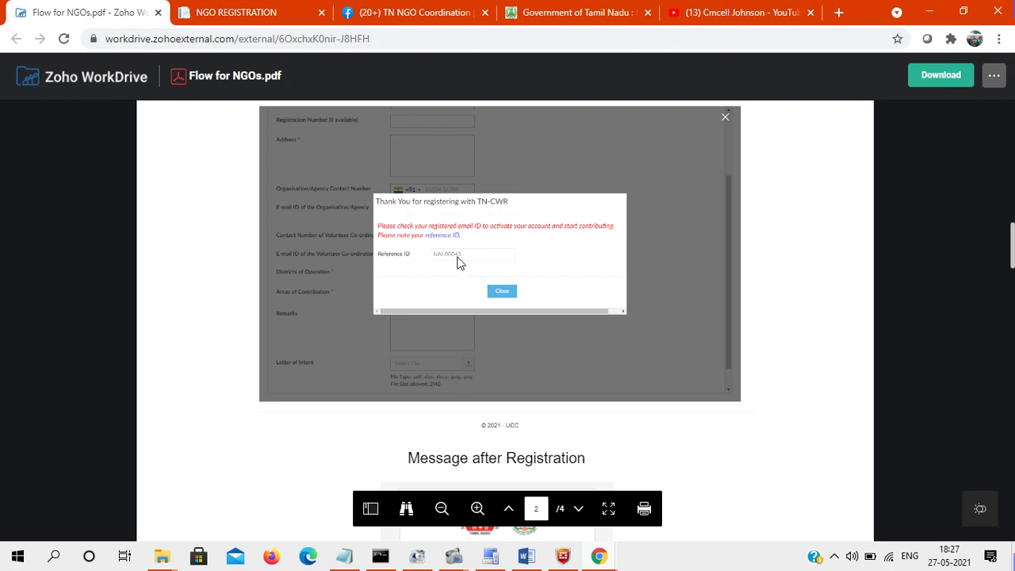
scroll(499, 318, down, 4)
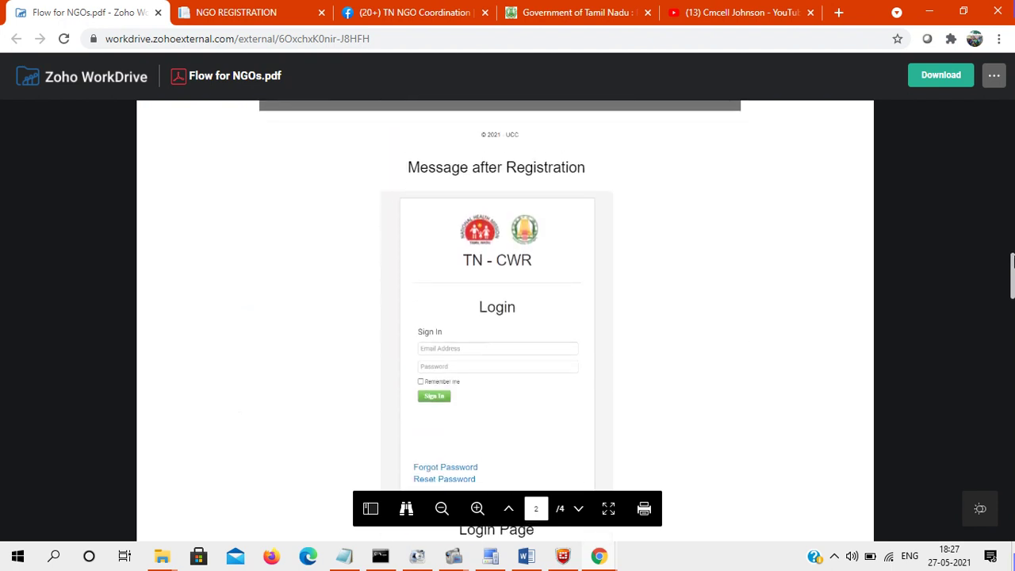
scroll(500, 317, down, 1)
scroll(499, 317, down, 2)
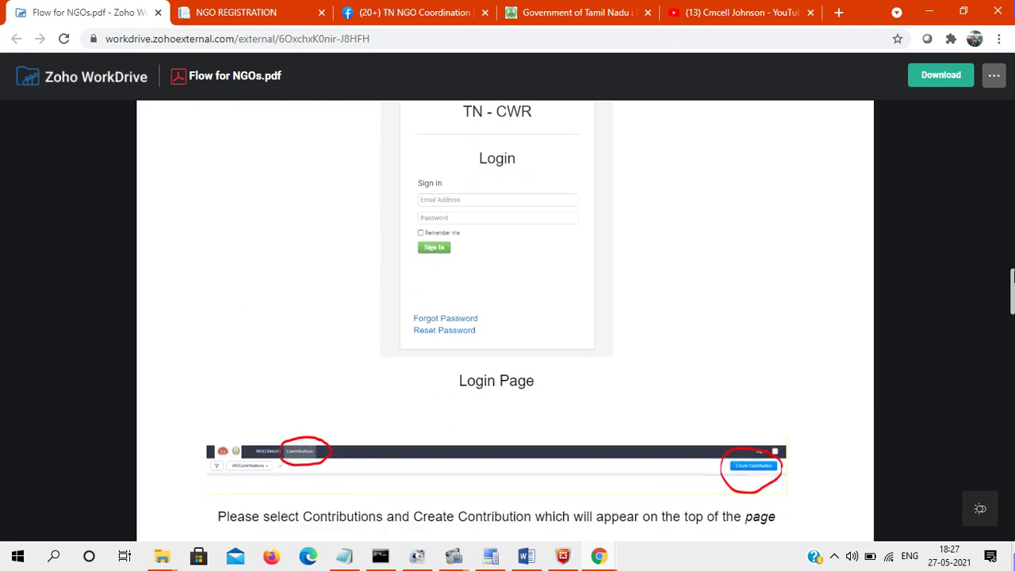
scroll(499, 317, down, 3)
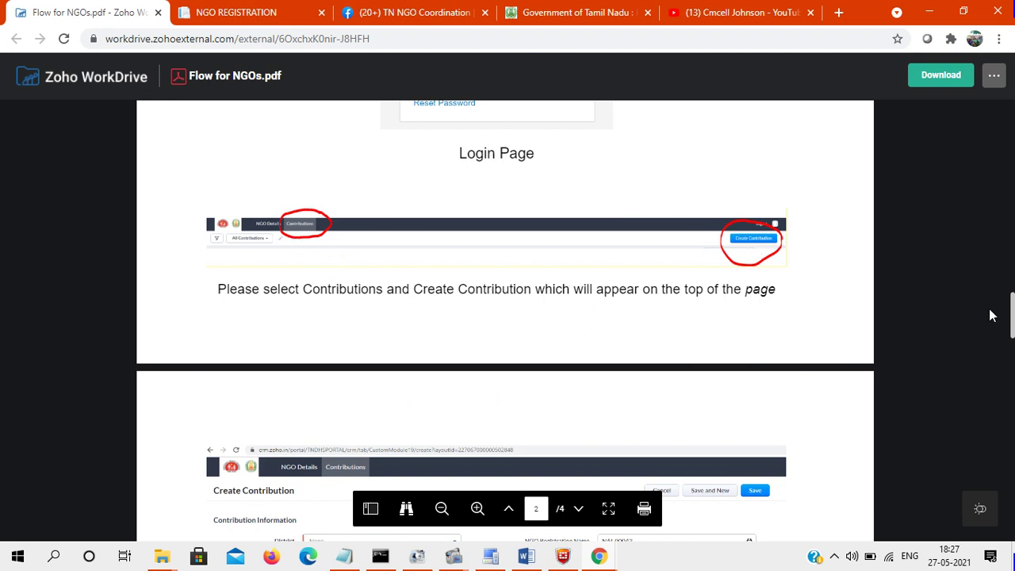
drag(1012, 315, 1012, 347)
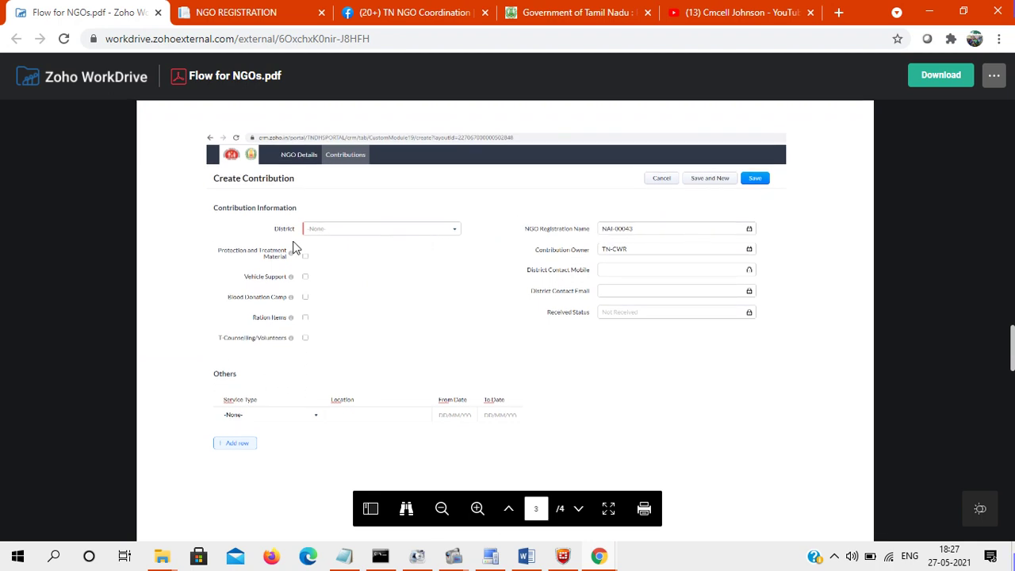
drag(1012, 334, 1012, 411)
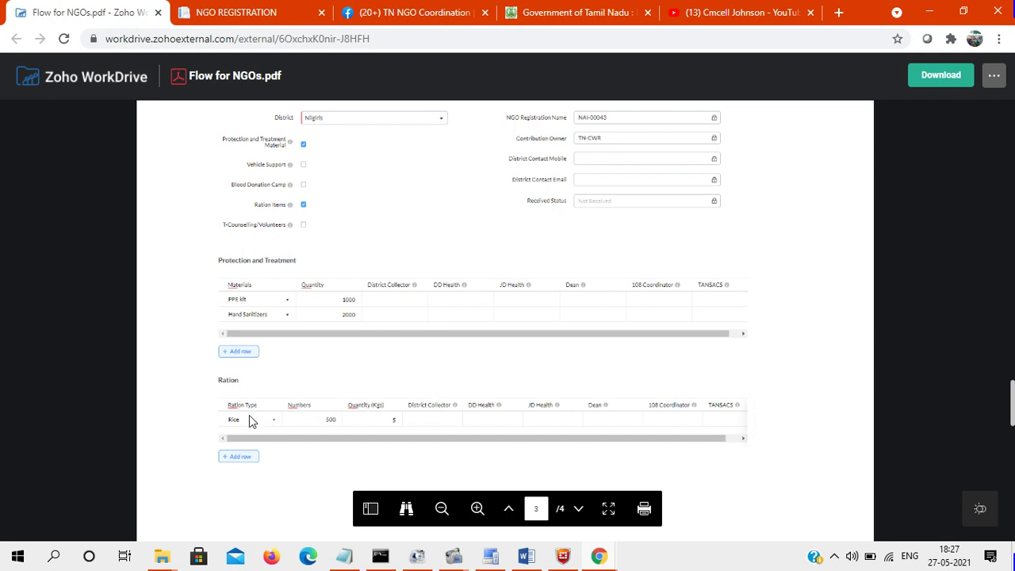
drag(1011, 401, 1012, 483)
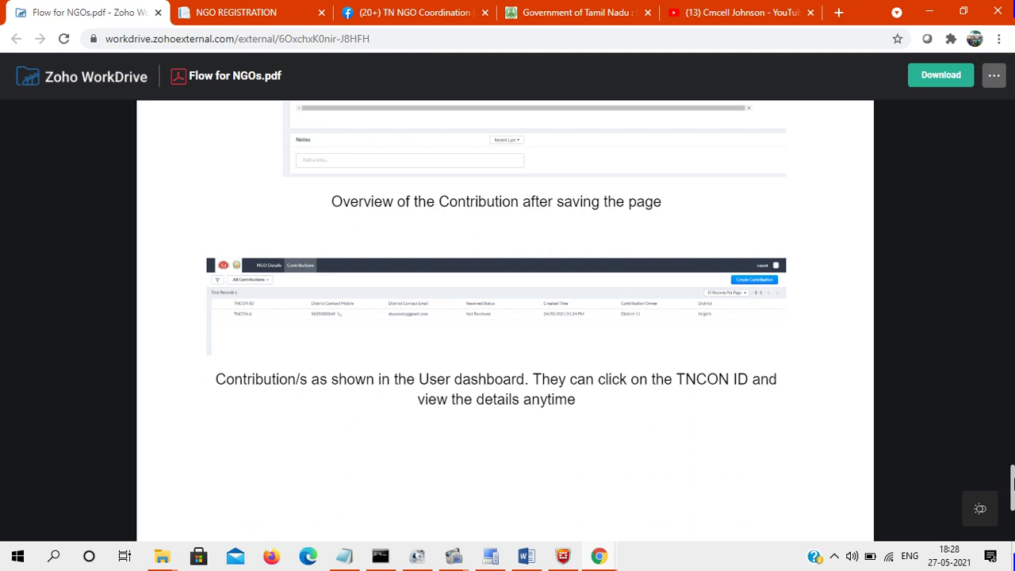
drag(1013, 483, 1013, 498)
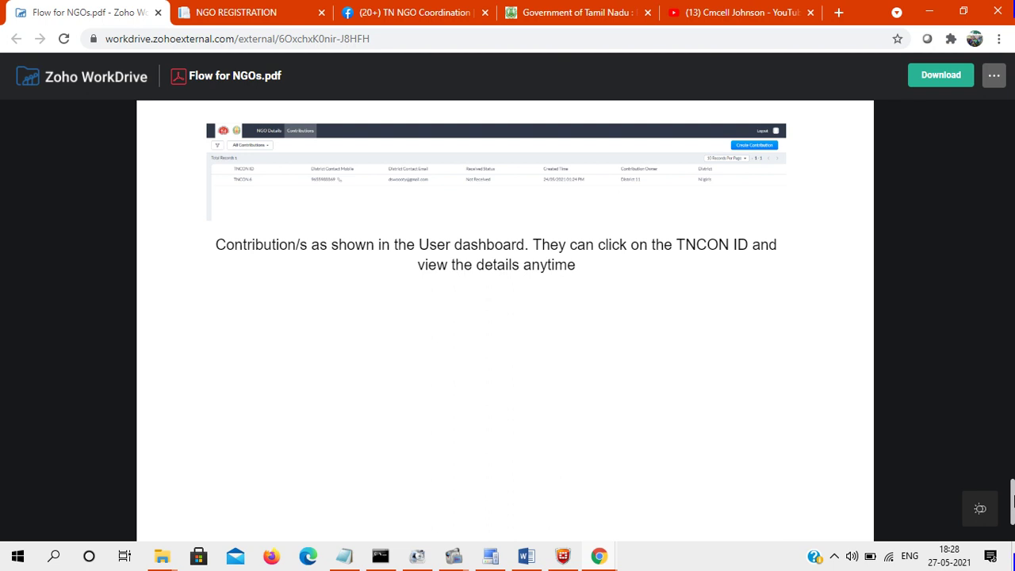
Return briefly to the NGO Registration form and switch to the YouTube channel's playlists page
click(252, 9)
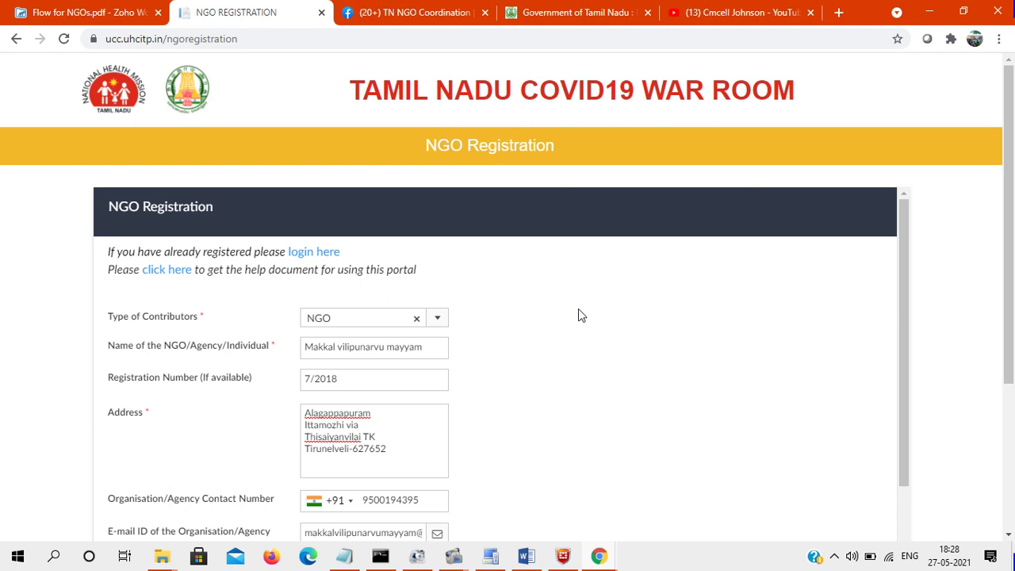
click(738, 12)
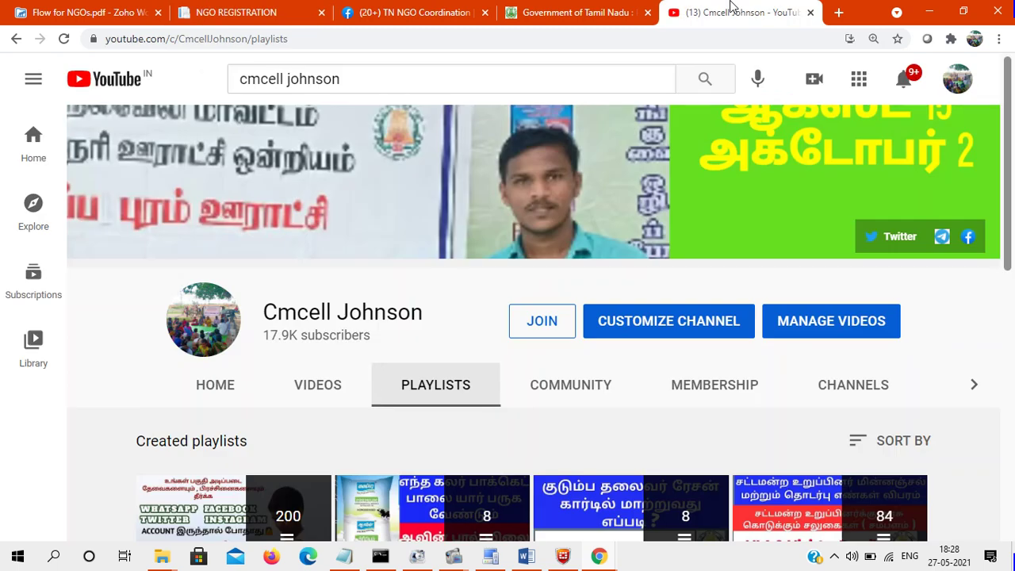